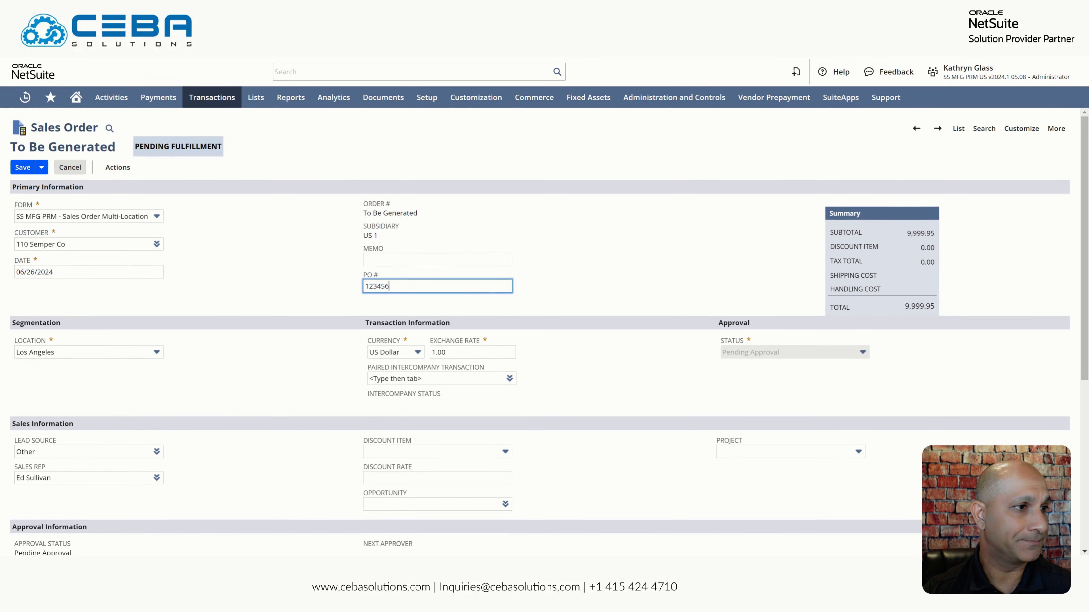
Change the Flex Circuit Board line's price level to Reseller, making the rate 1,699.99 and amount 8,499.95
scroll(703, 402, down, 6)
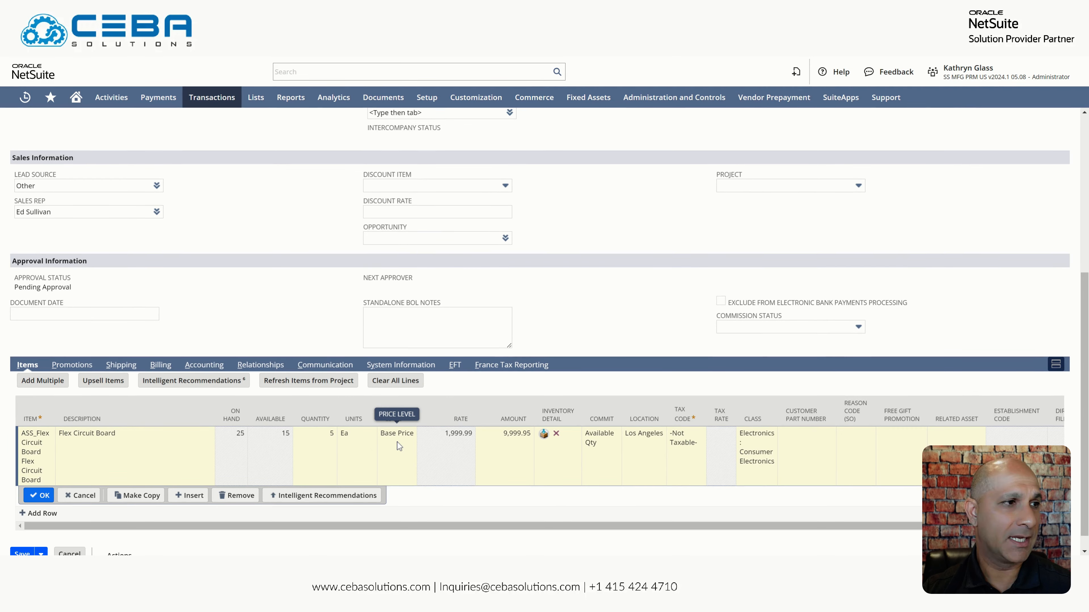
click(399, 442)
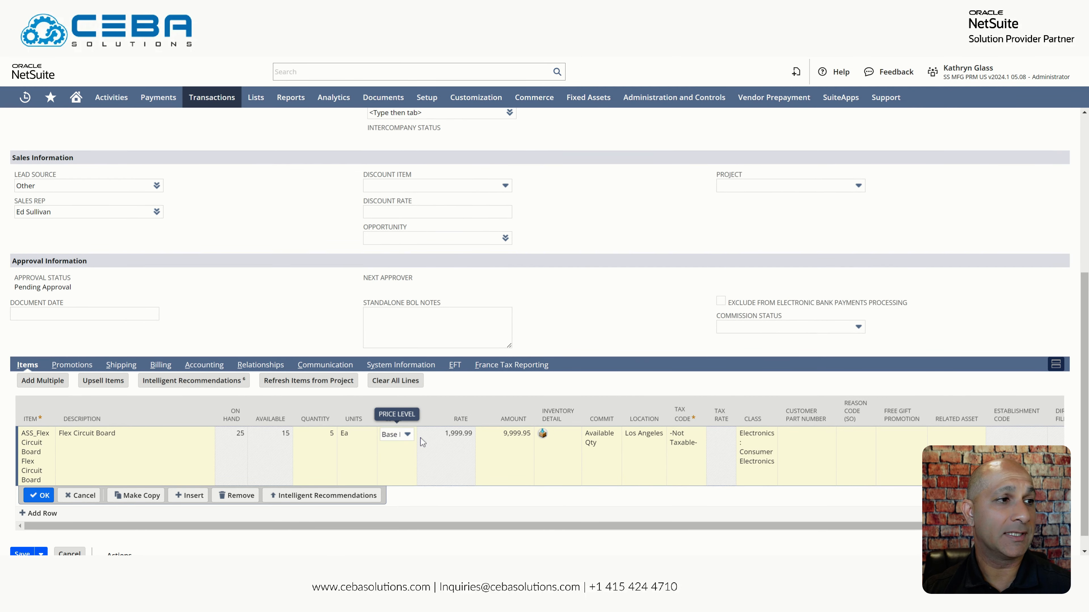
click(412, 441)
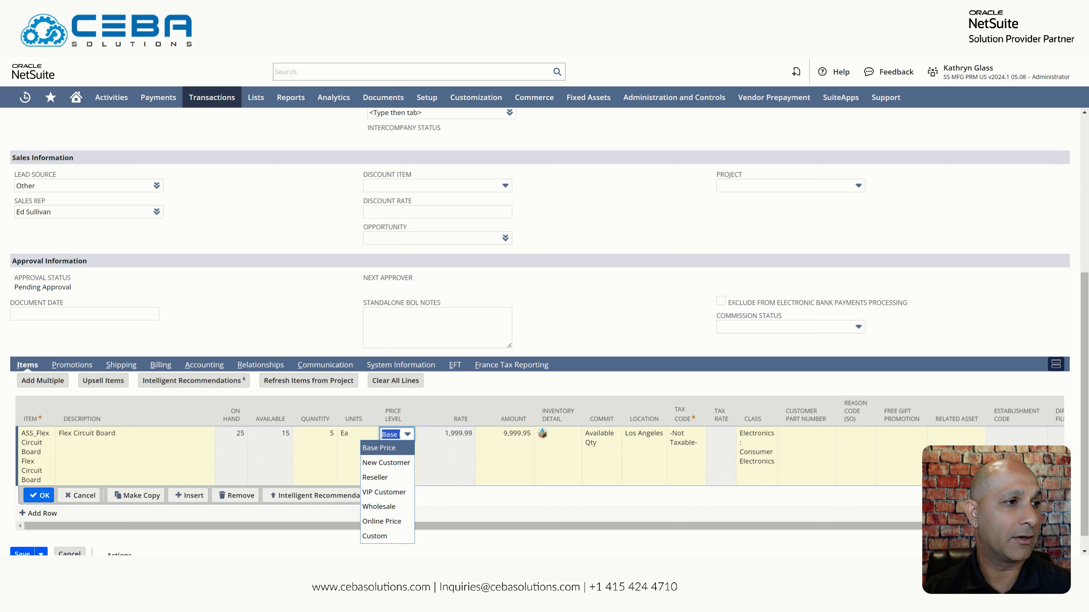
click(402, 478)
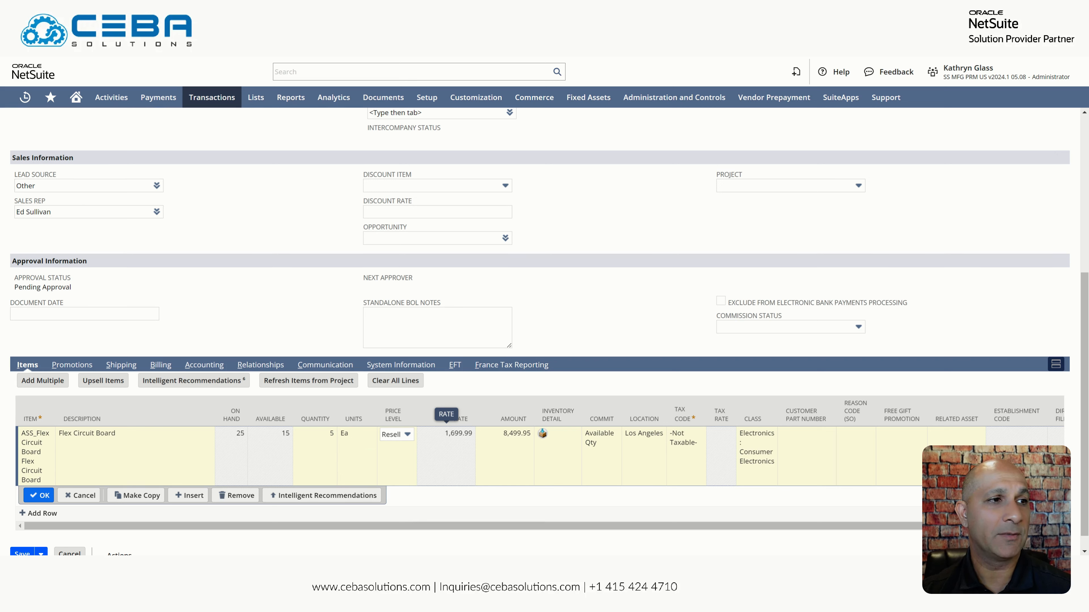
click(544, 435)
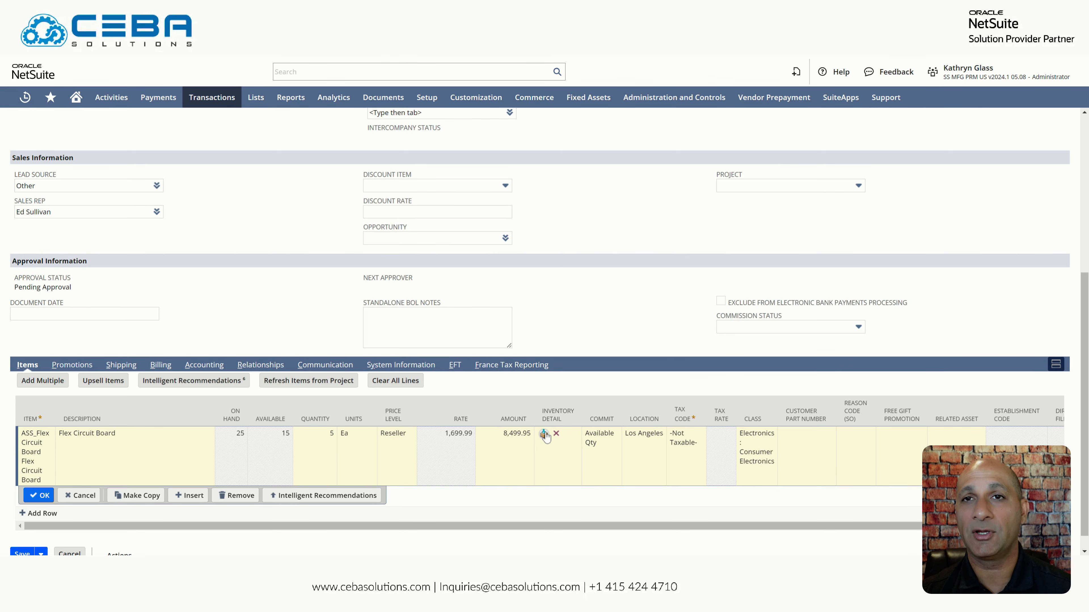
click(544, 435)
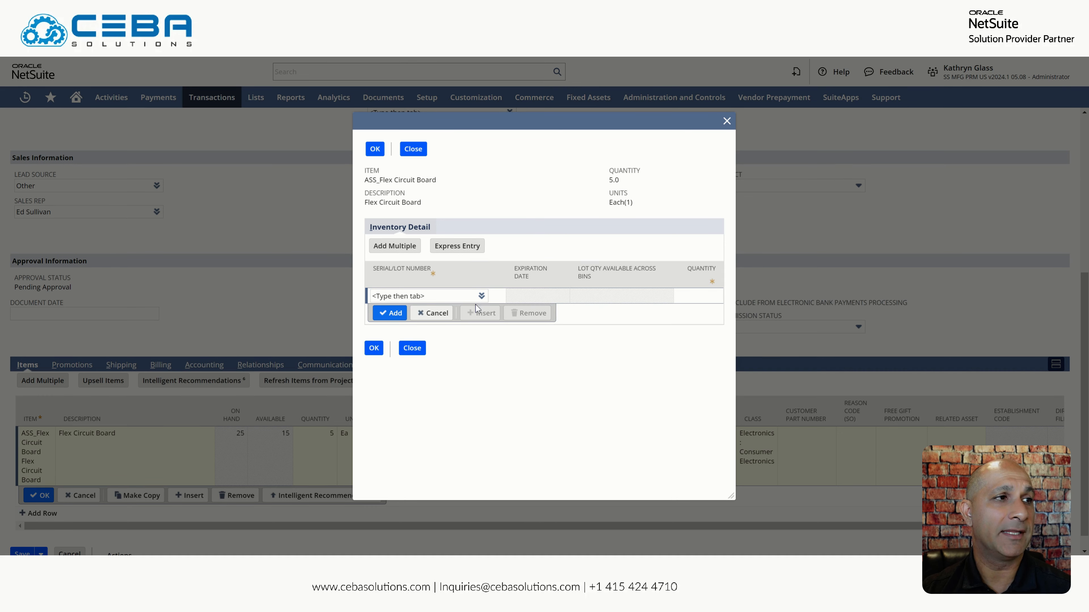
click(482, 297)
click(482, 296)
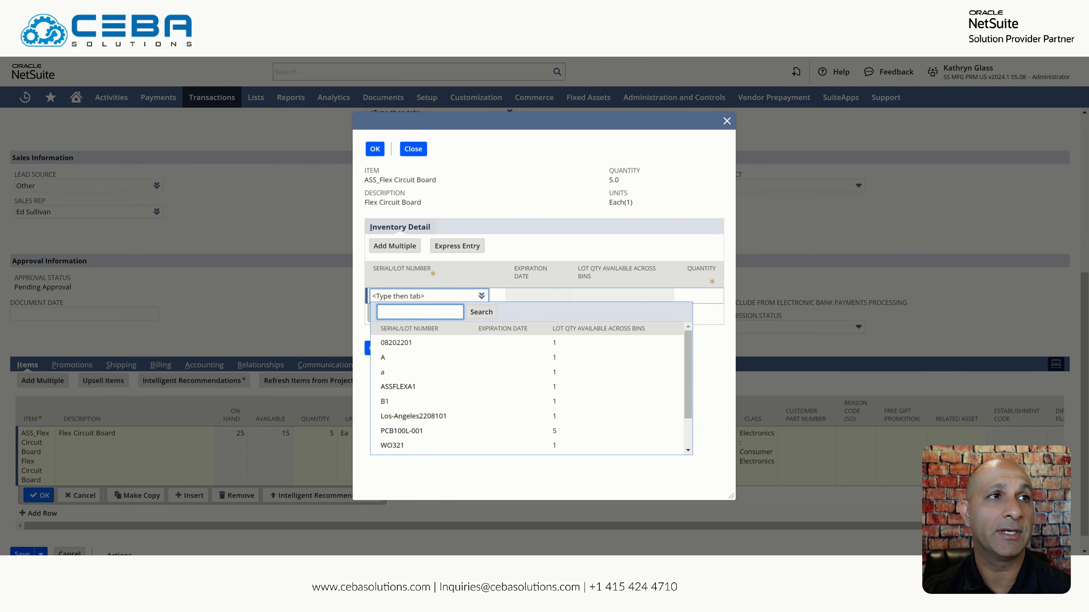
click(727, 122)
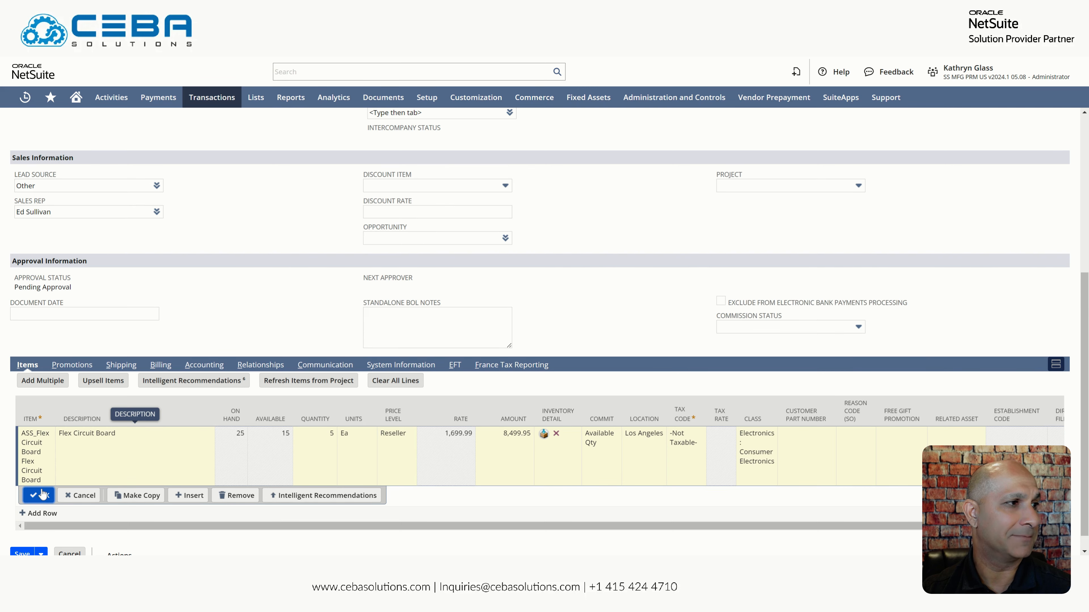
Save the 110 Semper Co sales order so it goes to Pending Approval
click(23, 554)
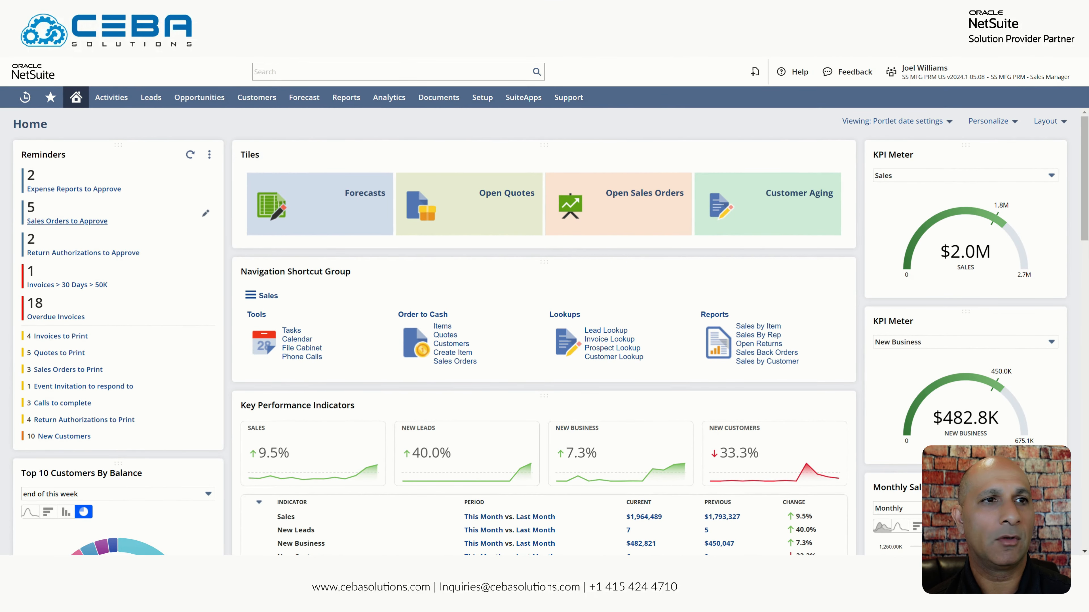
Select sales order SO2598 for 110 Semper Co in the Sales Orders to Approve list
click(68, 221)
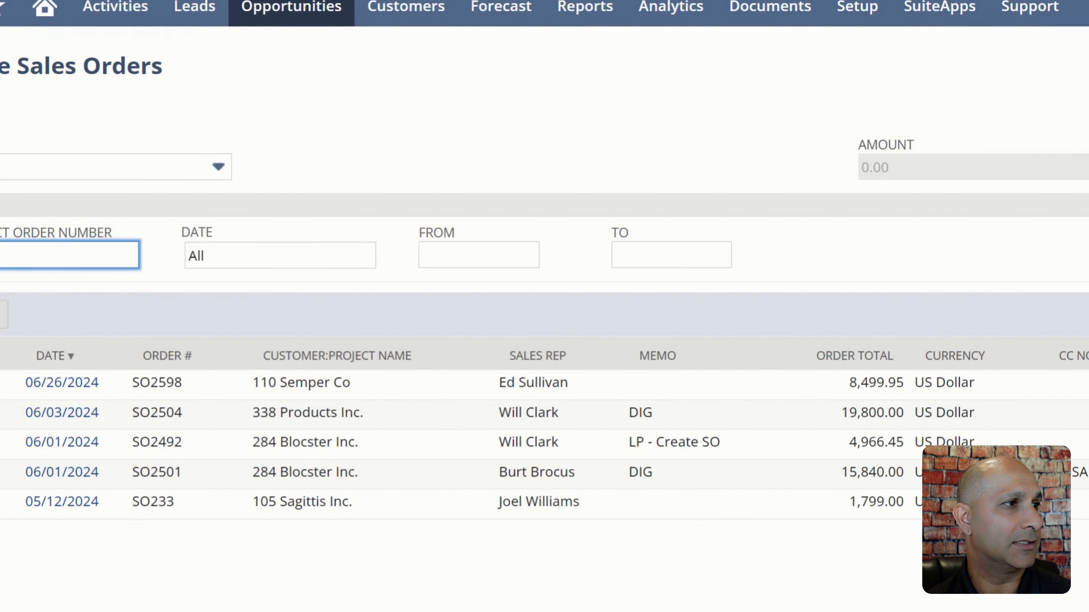
click(28, 298)
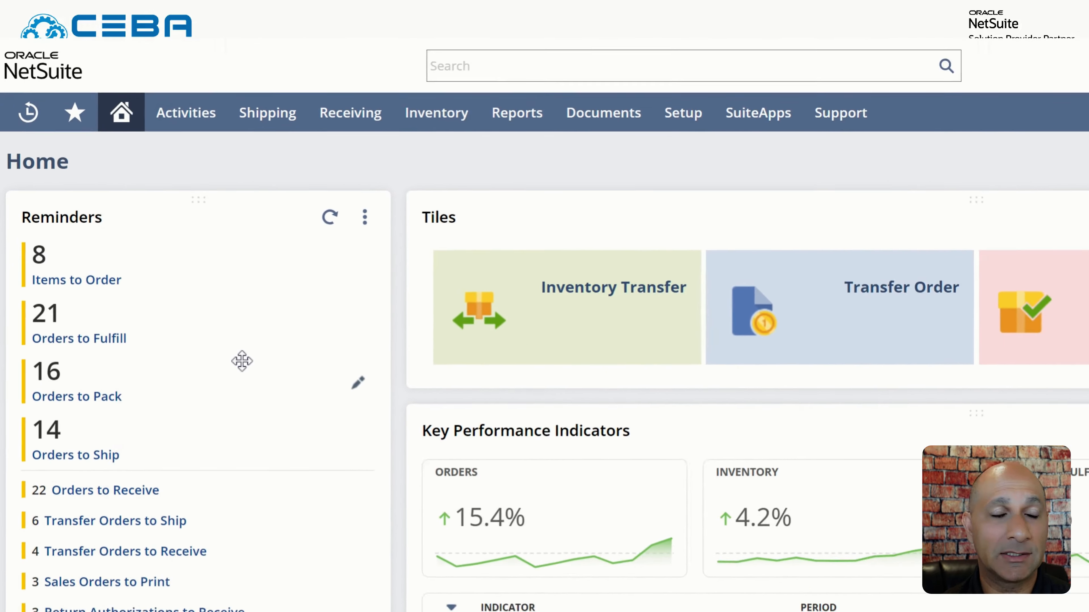
Go to the Print Picking Tickets page from the Shortcuts menu
mouse_move(74, 112)
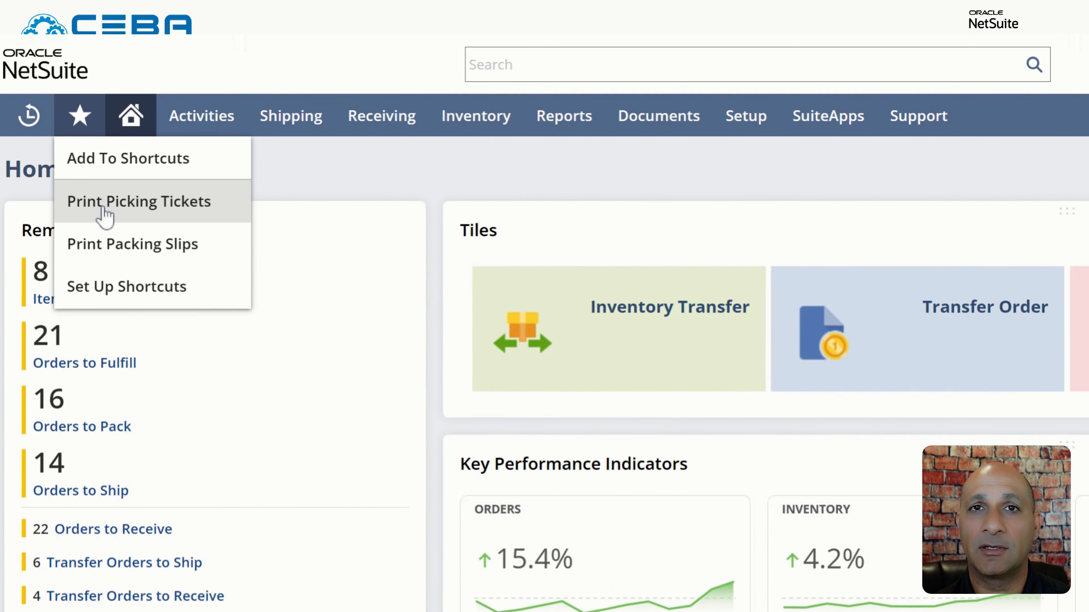
click(103, 208)
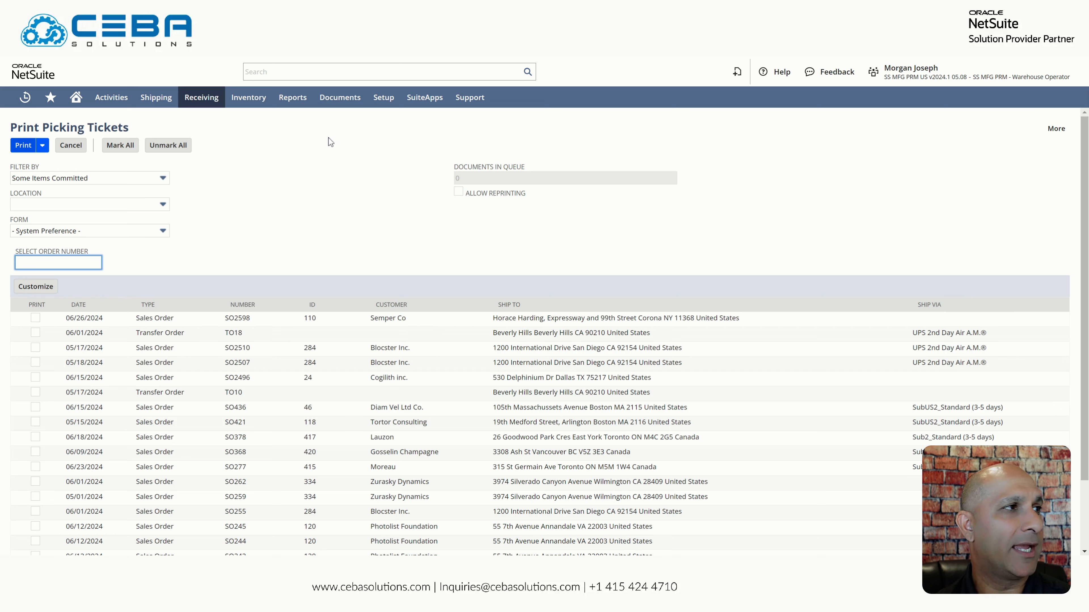
Mark SO2598's picking ticket for printing and head back to the Home dashboard
click(32, 319)
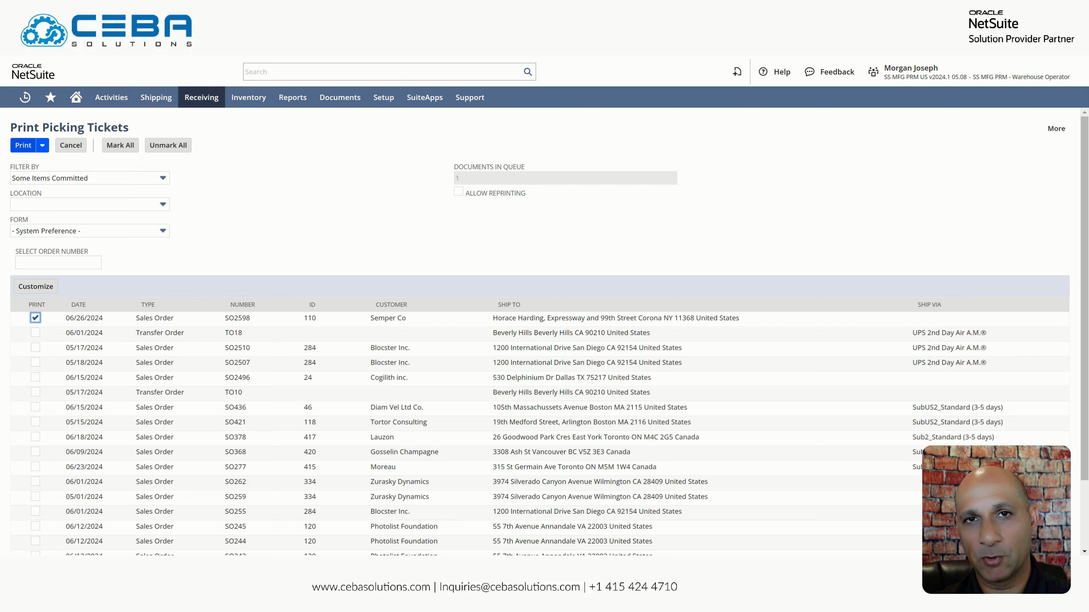
mouse_move(74, 102)
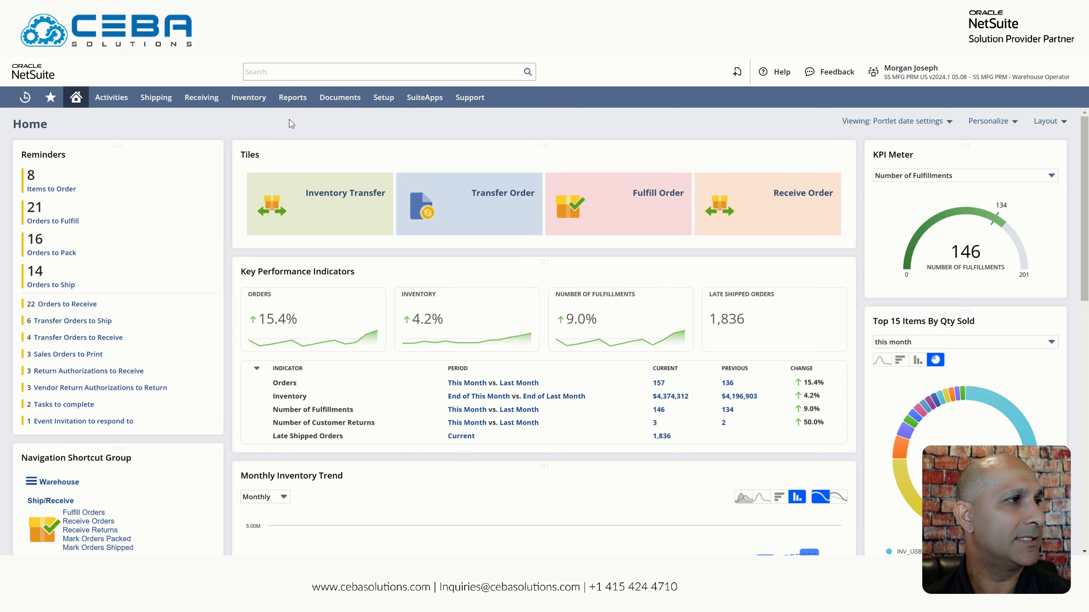
Start fulfilling SO2598 from the Orders to Fulfill list
click(76, 222)
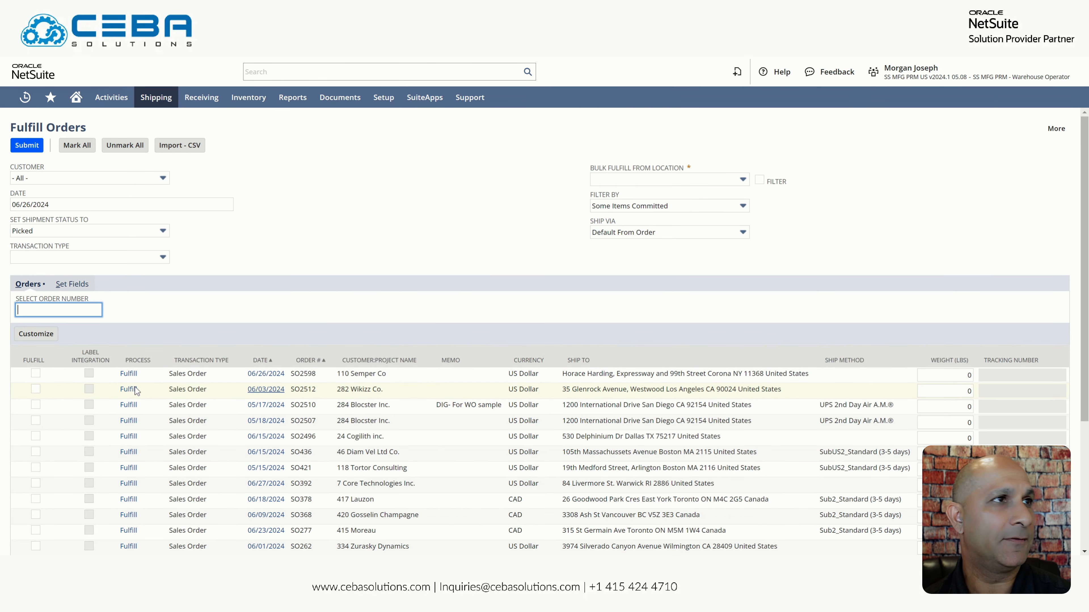
click(131, 375)
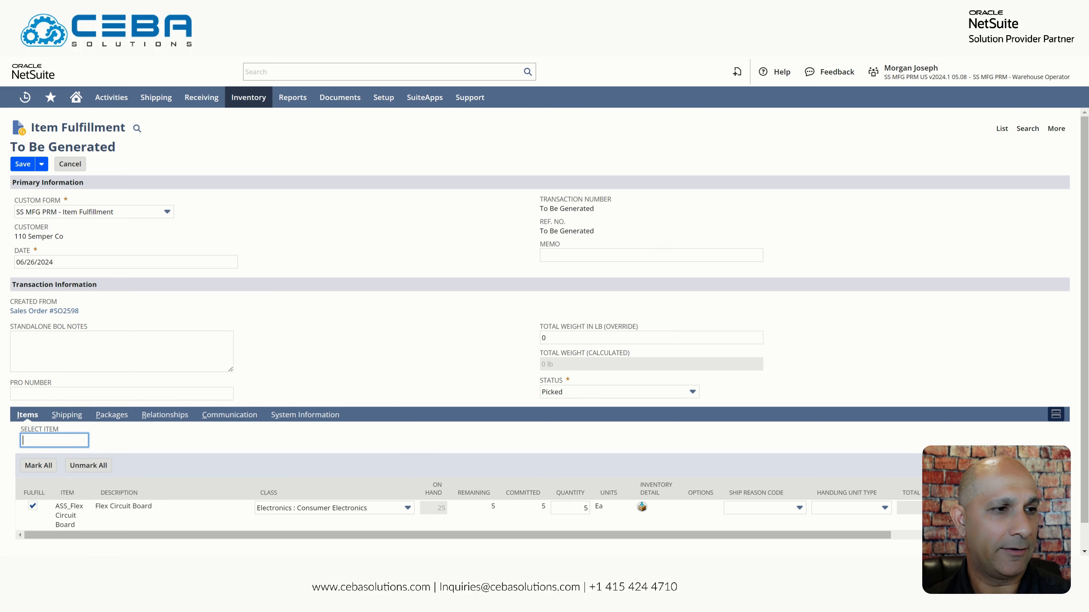
Assign lot 08202201 in the fulfillment line's inventory detail
click(642, 508)
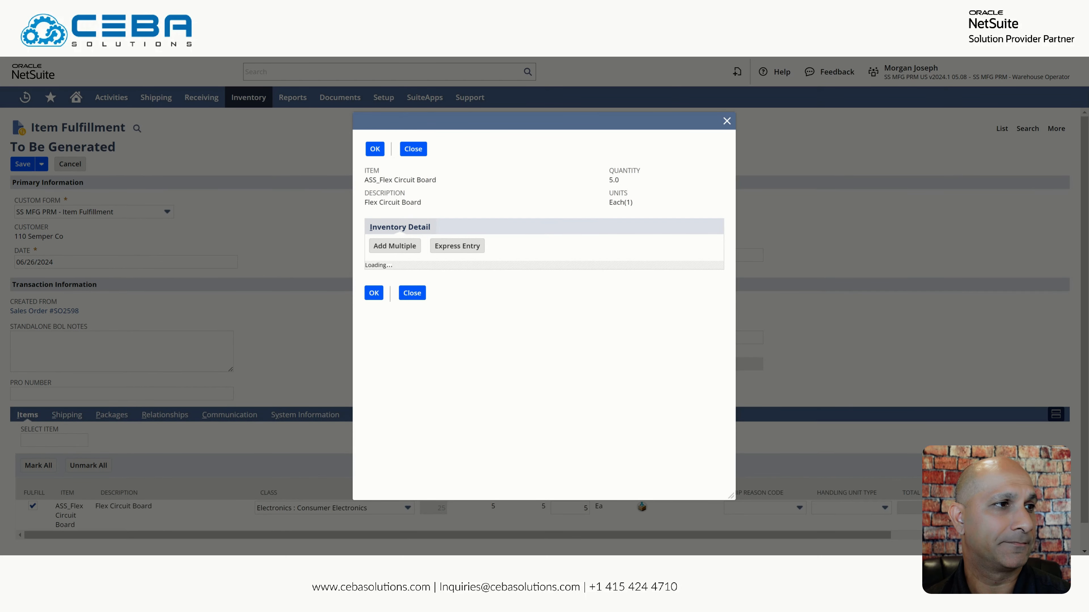
click(406, 300)
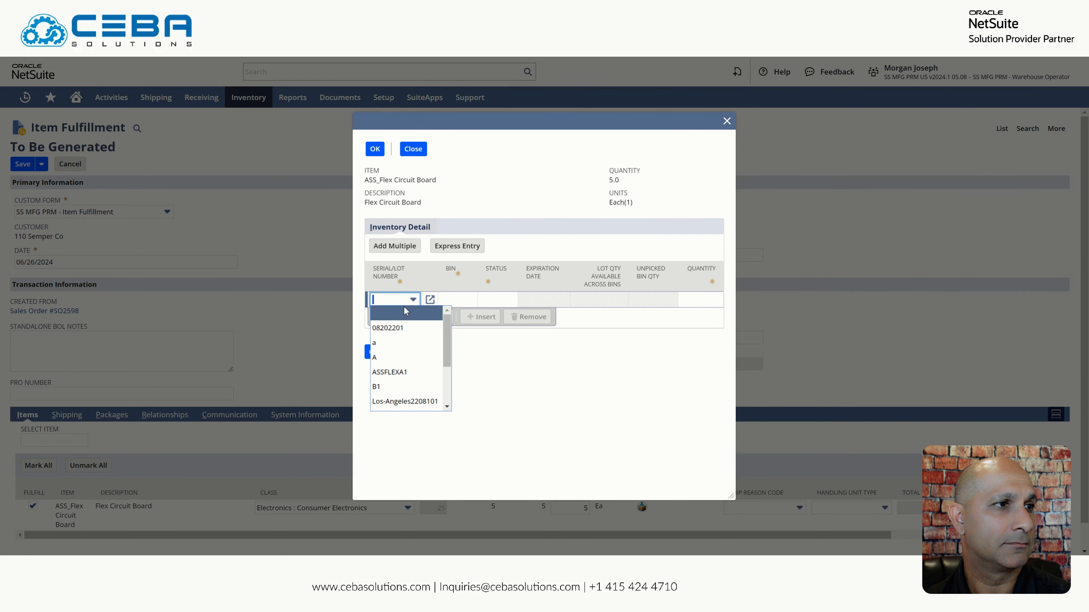
click(387, 327)
click(374, 351)
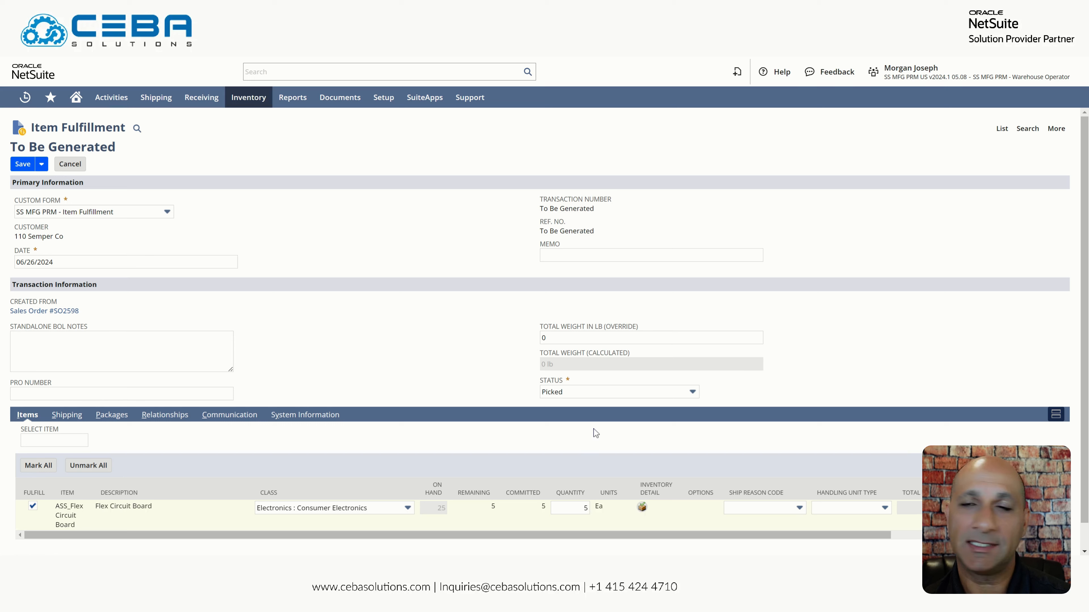
Keep the fulfillment status as Picked and save the item fulfillment
click(588, 396)
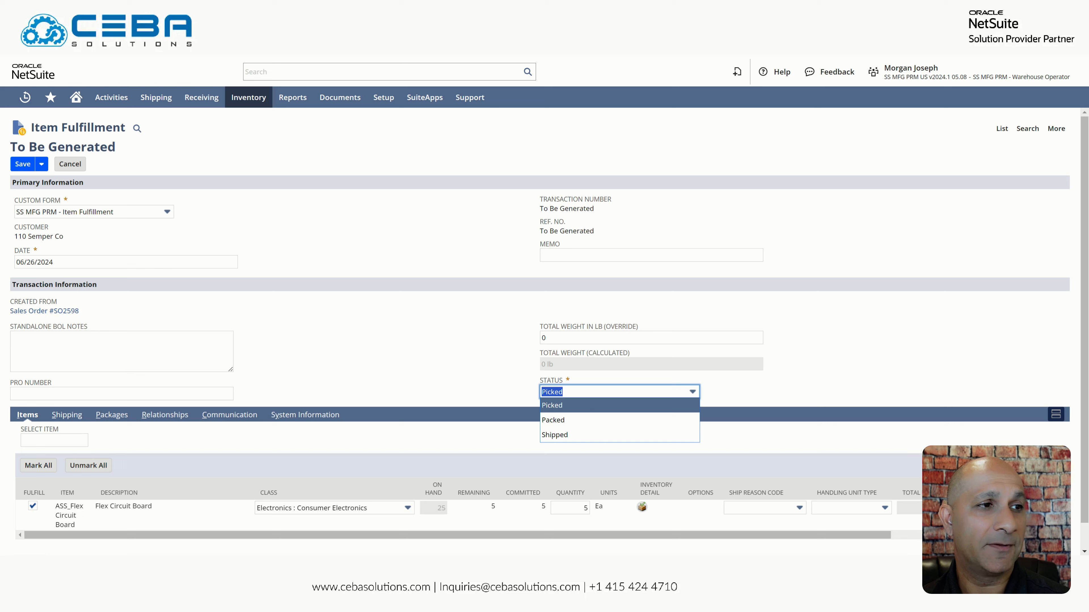
click(583, 407)
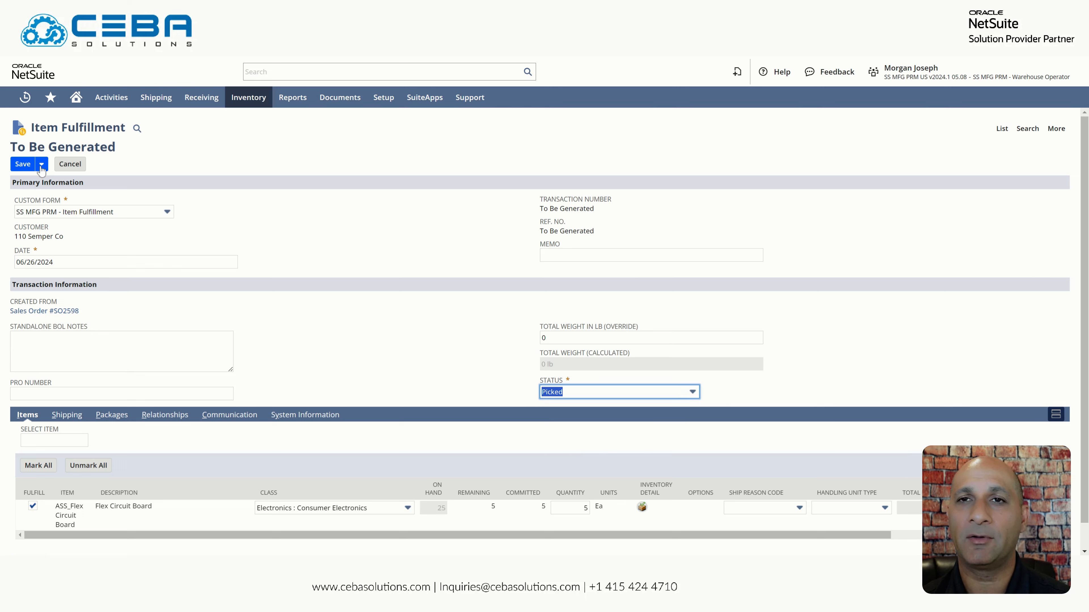
click(25, 167)
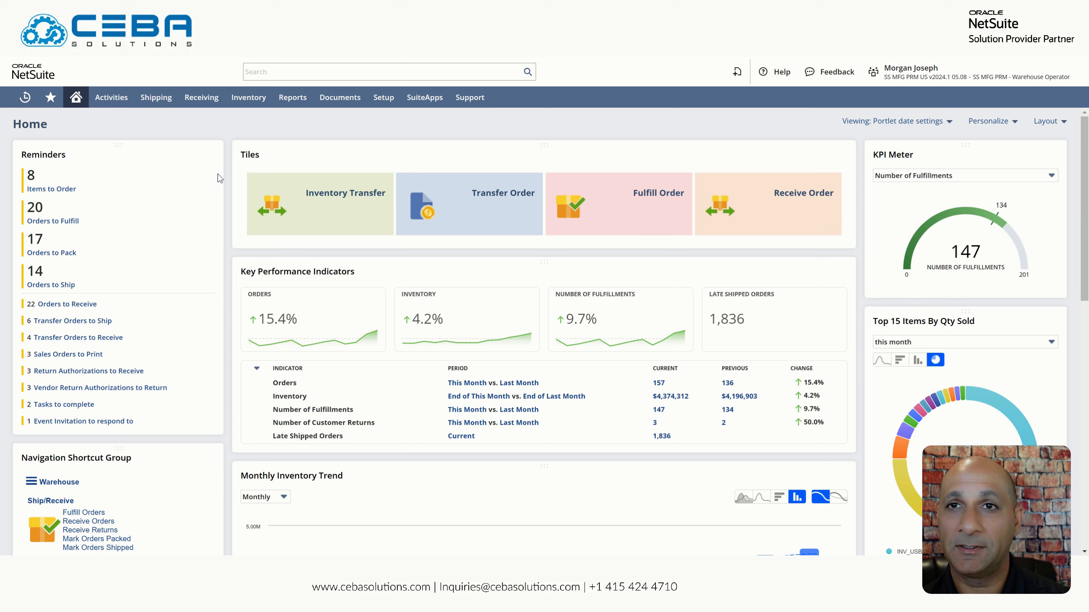
Open fulfillment IF2321 and mark it packed with a 15 lb package and its tracking number
click(63, 256)
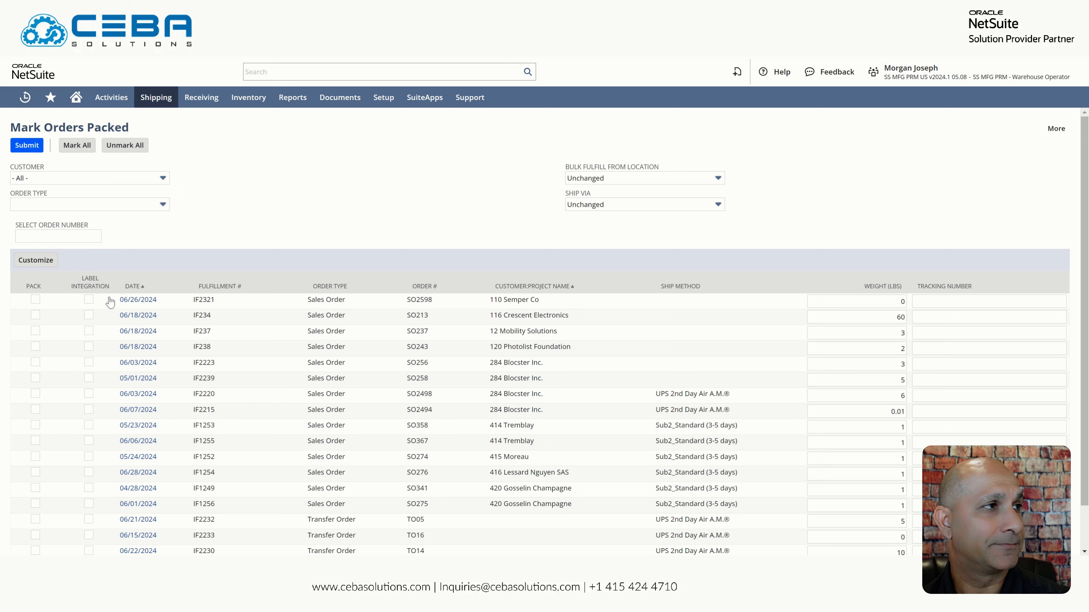
click(124, 300)
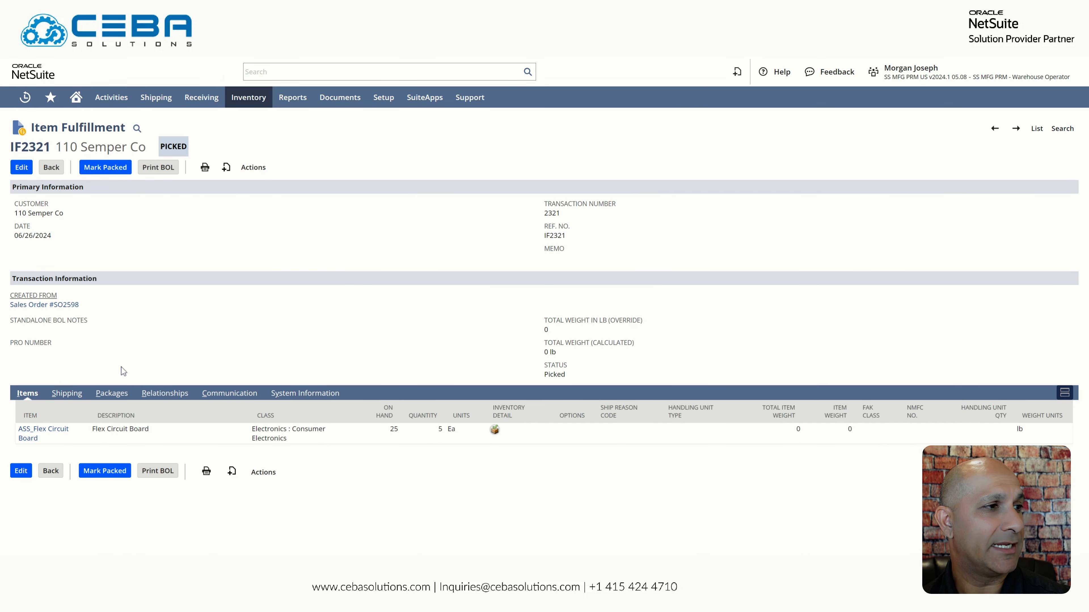
click(125, 401)
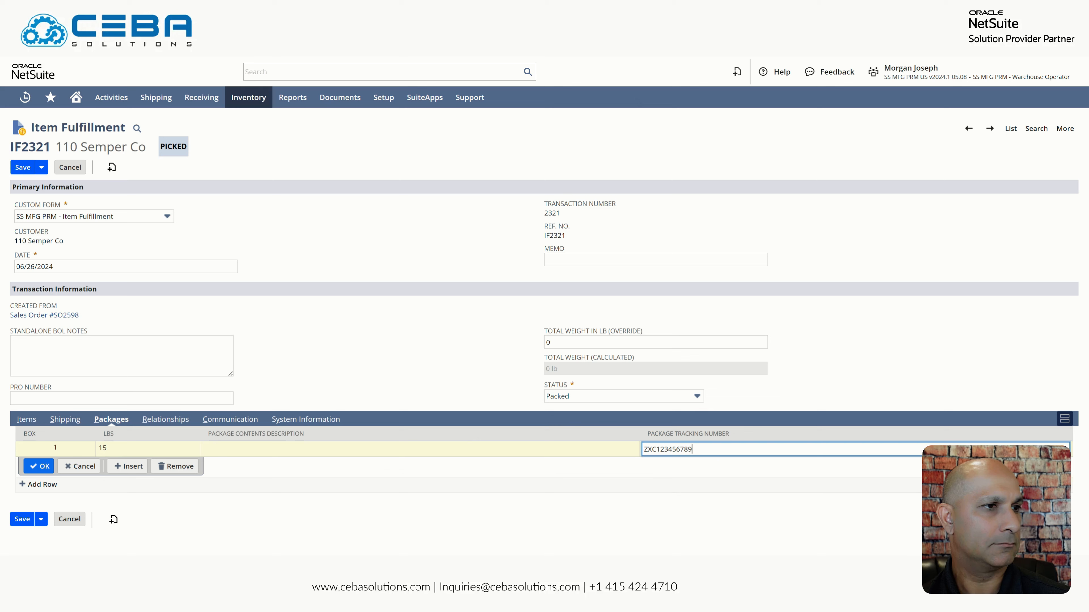
click(38, 466)
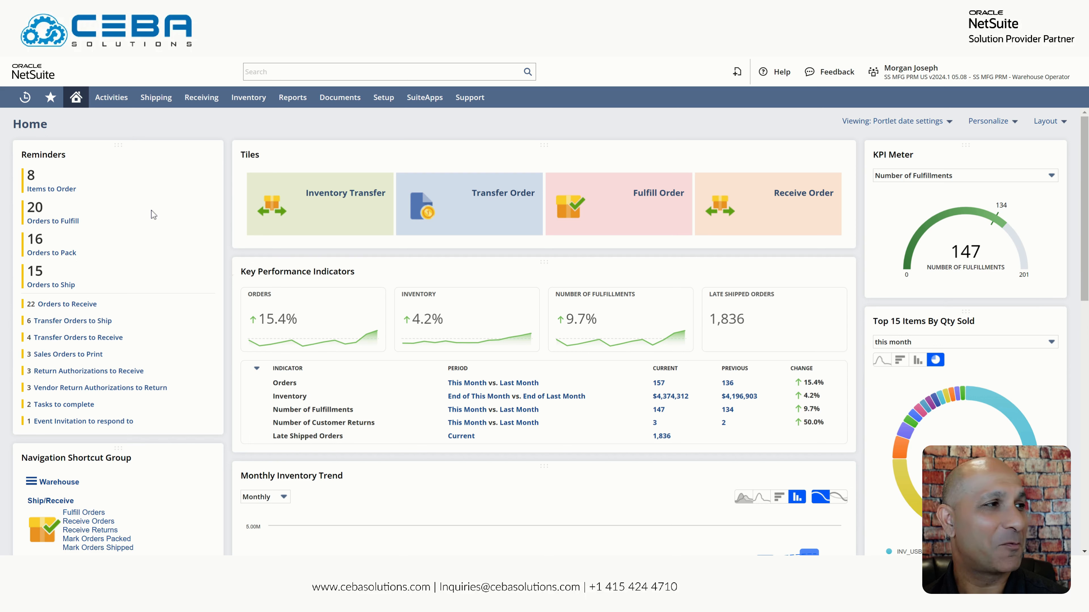
Mark fulfillments IF1241, IF1250, IF2321 and IF2235 as shipped in the Orders to Ship list
click(52, 287)
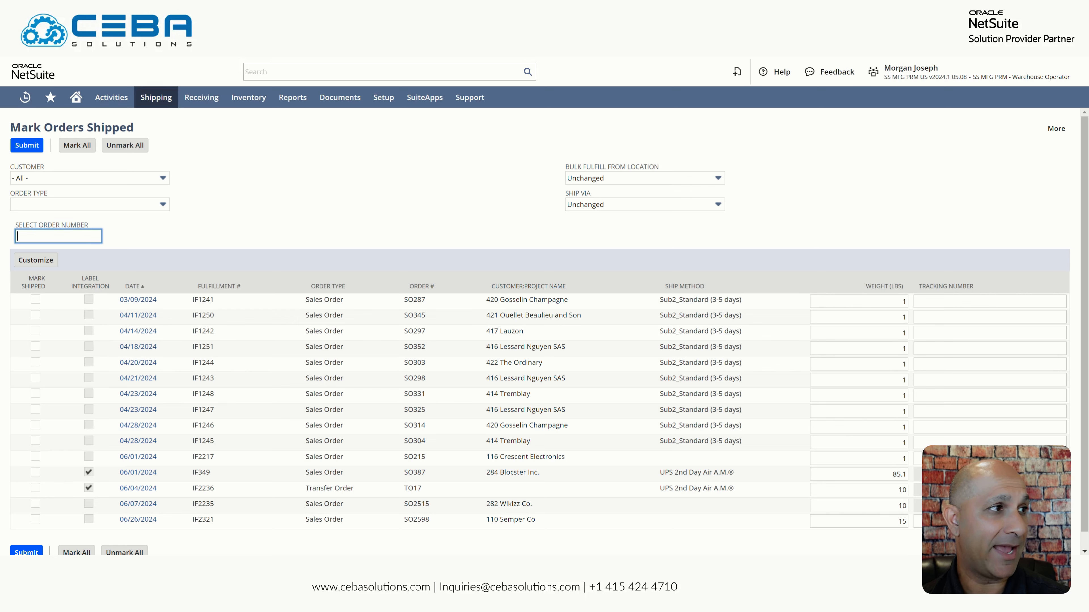
click(35, 300)
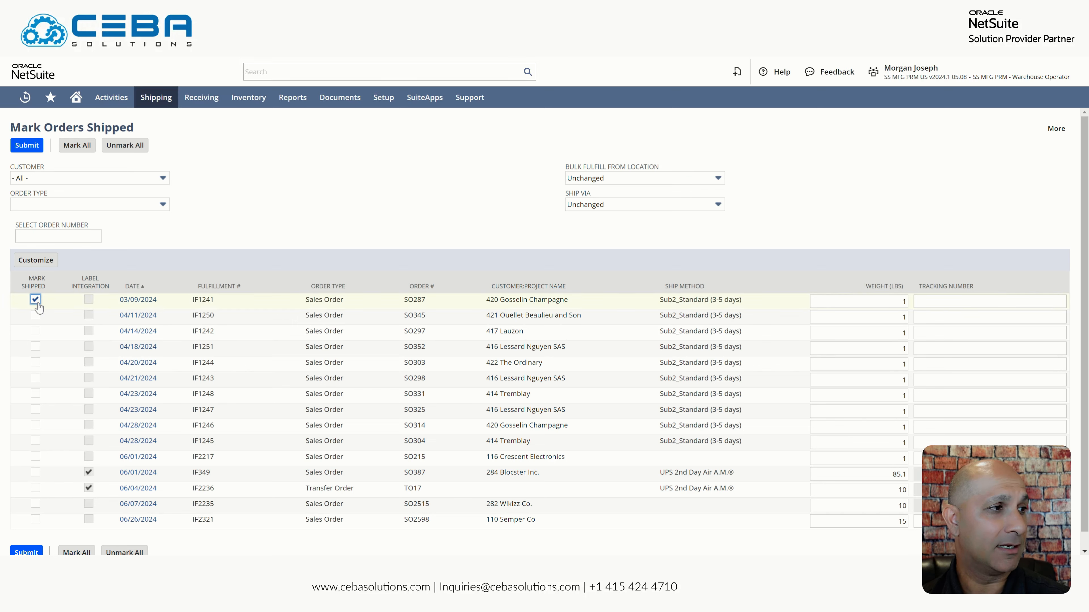
click(35, 315)
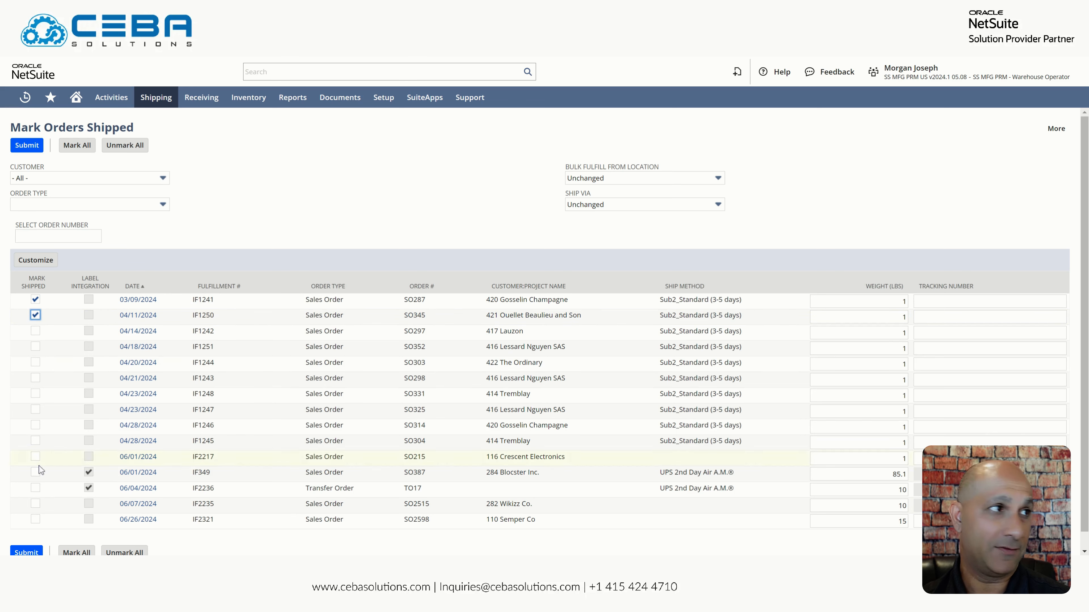
click(36, 520)
click(35, 504)
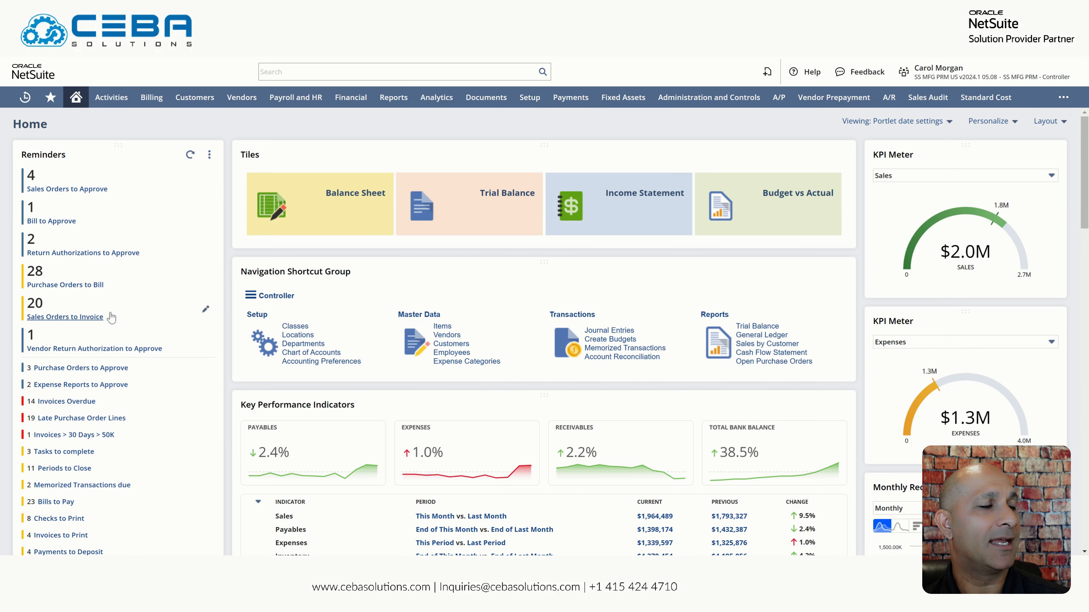
Select SO2598 for 110 Semper Co for invoicing in the Sales Orders to Invoice list
click(250, 296)
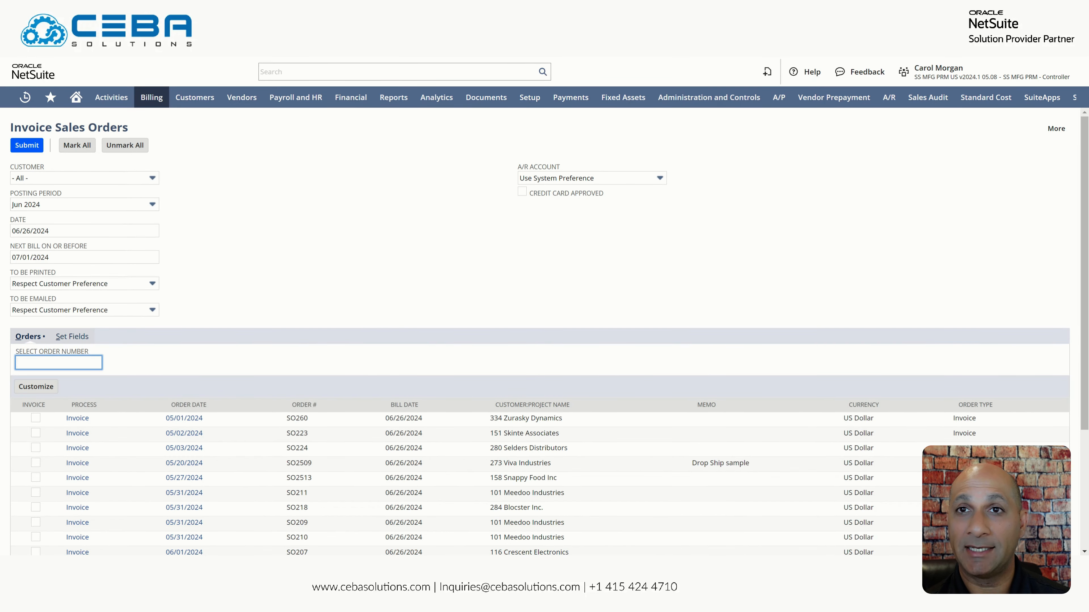
scroll(228, 302, down, 4)
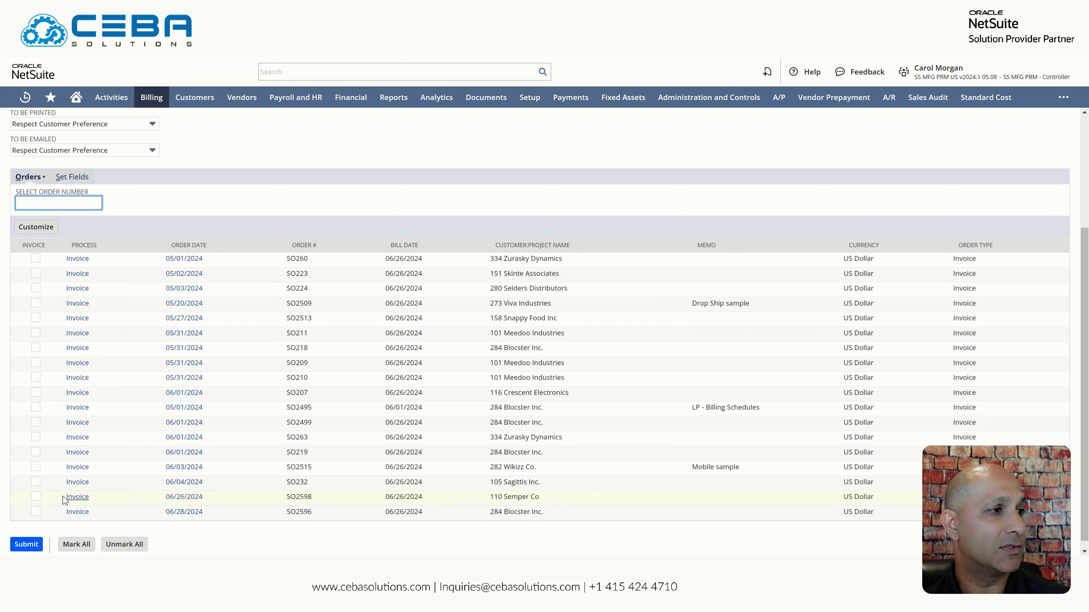
click(35, 497)
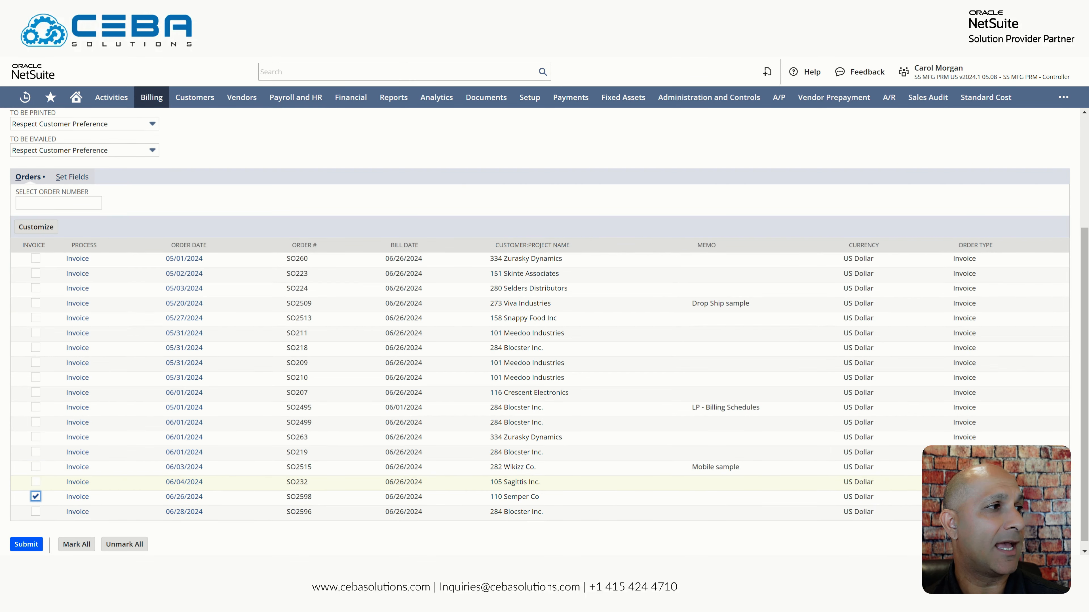
scroll(253, 456, up, 4)
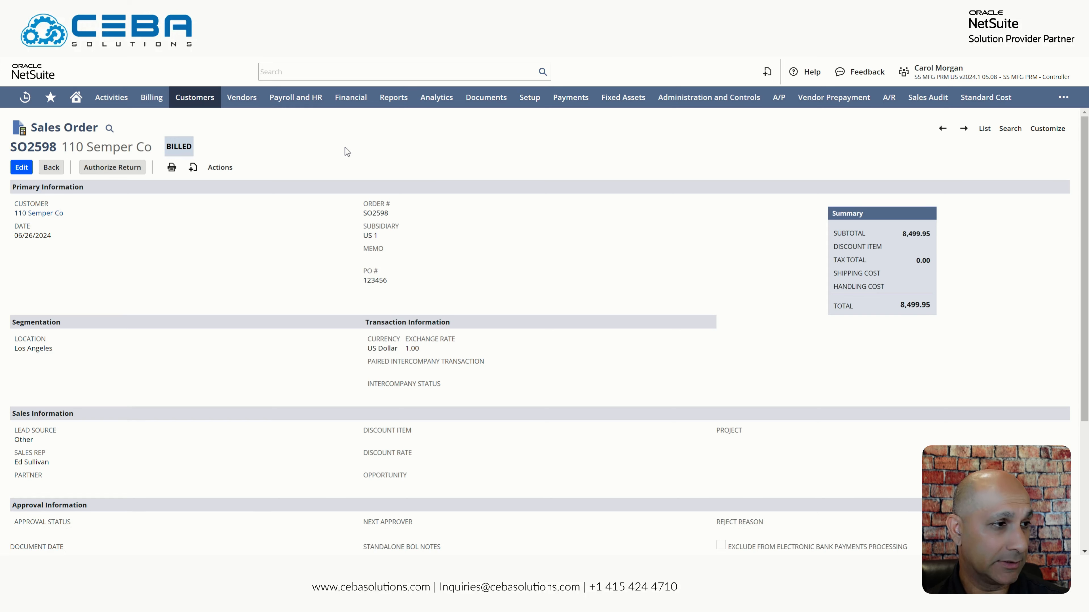
Open invoice INV2136 from SO2598's related records and review its Flex Circuit Boards line items
scroll(257, 159, down, 5)
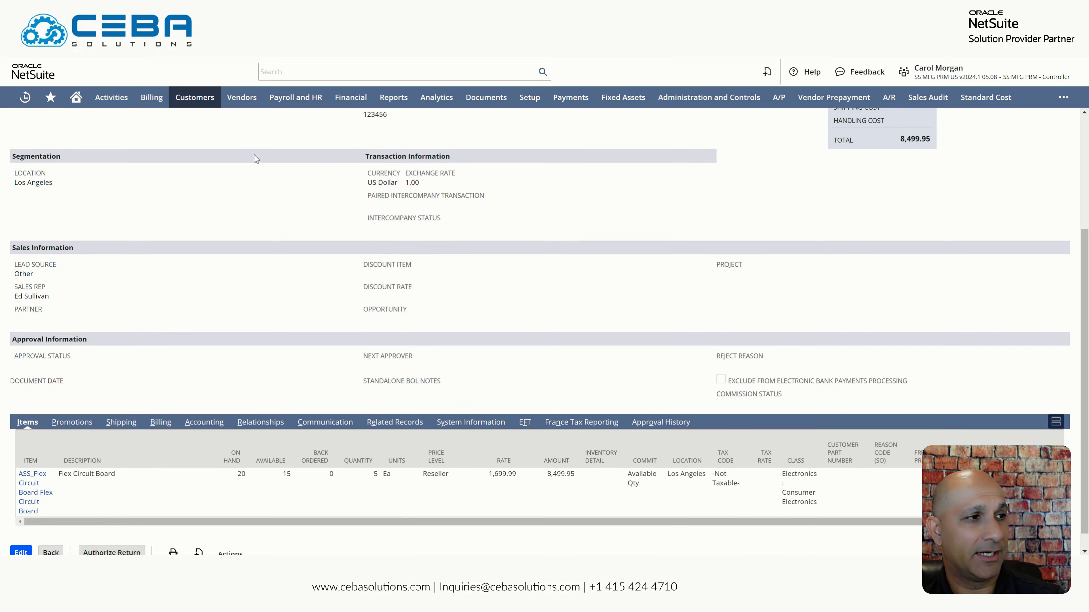
click(382, 403)
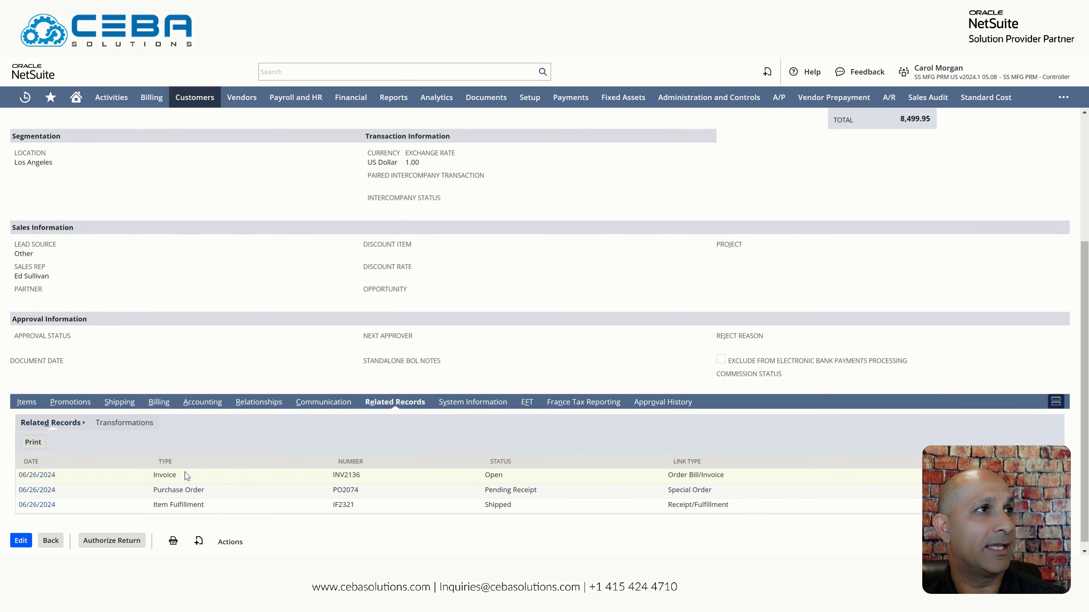
click(43, 477)
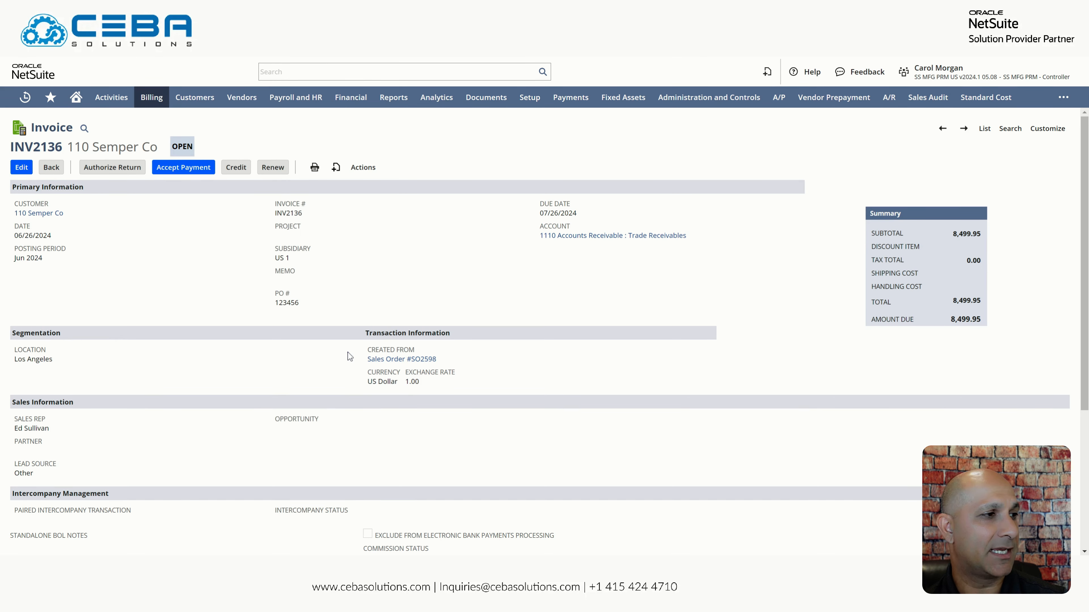
scroll(350, 367, down, 5)
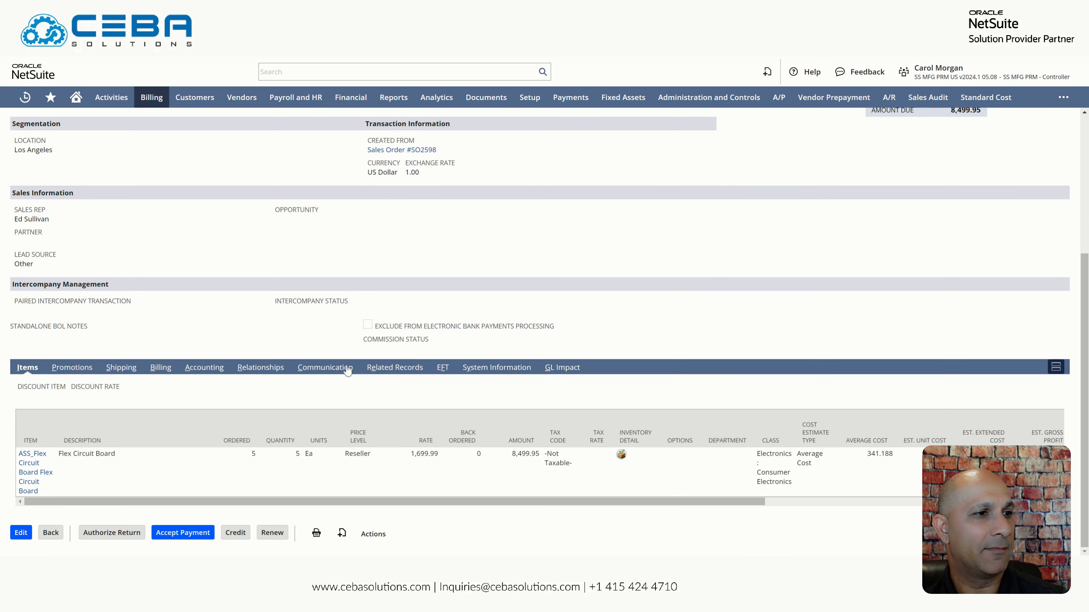